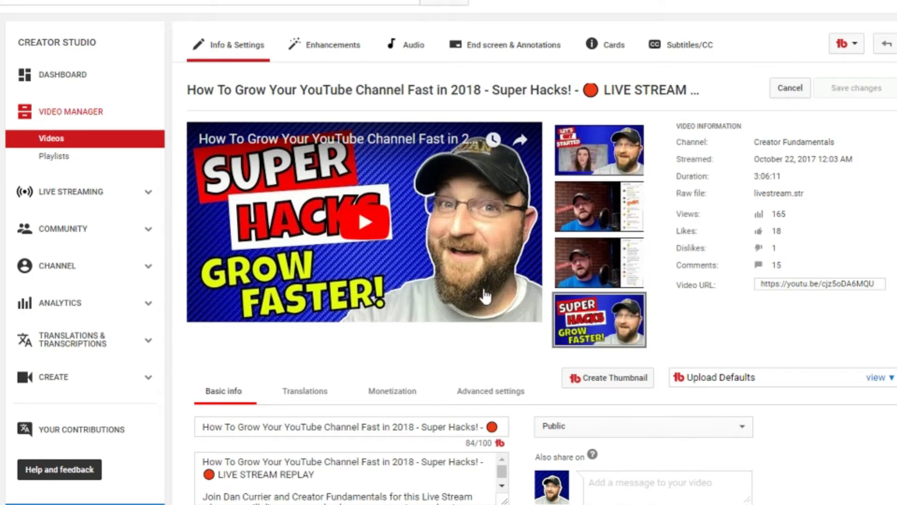
- Launch TubeBuddy's Create Thumbnail generator for the live-stream video
mouse_move(616, 253)
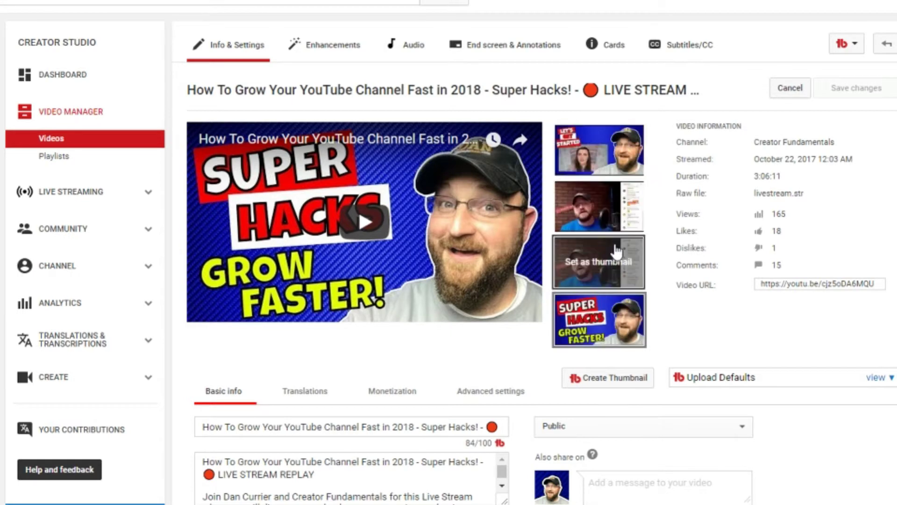
mouse_move(615, 302)
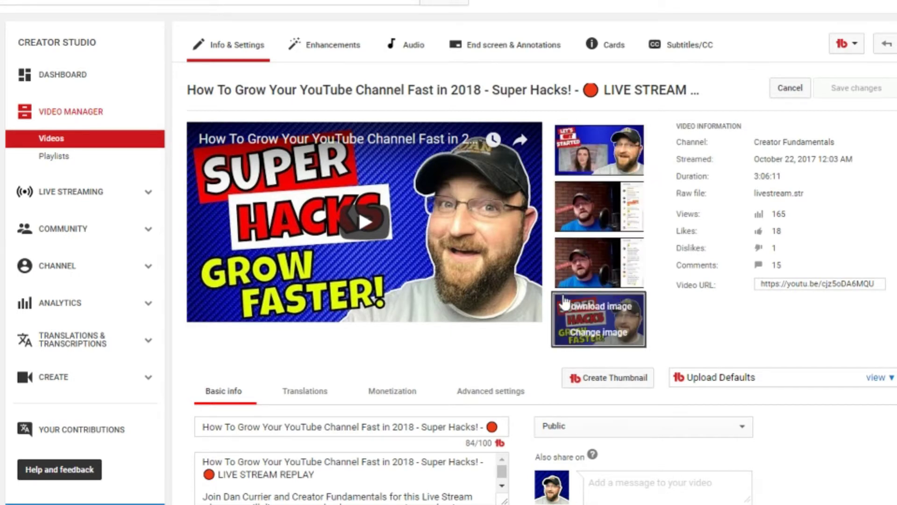
click(598, 386)
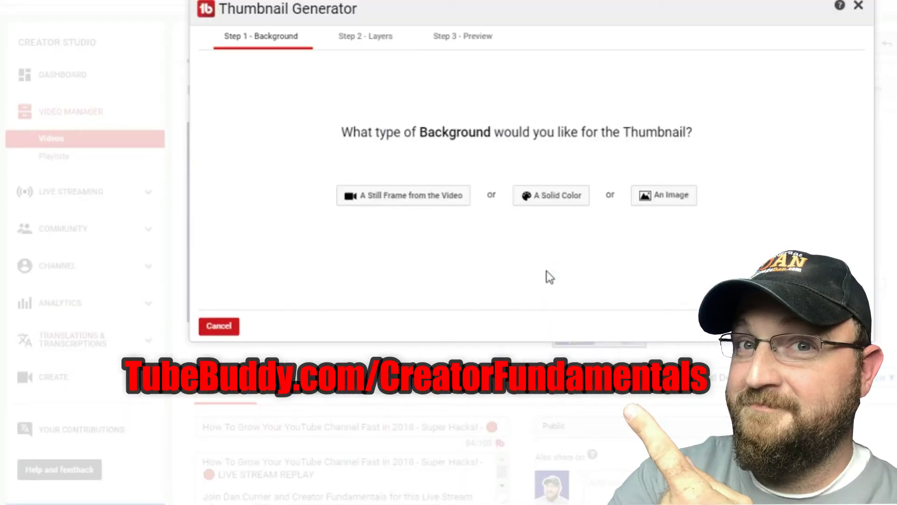
click(425, 202)
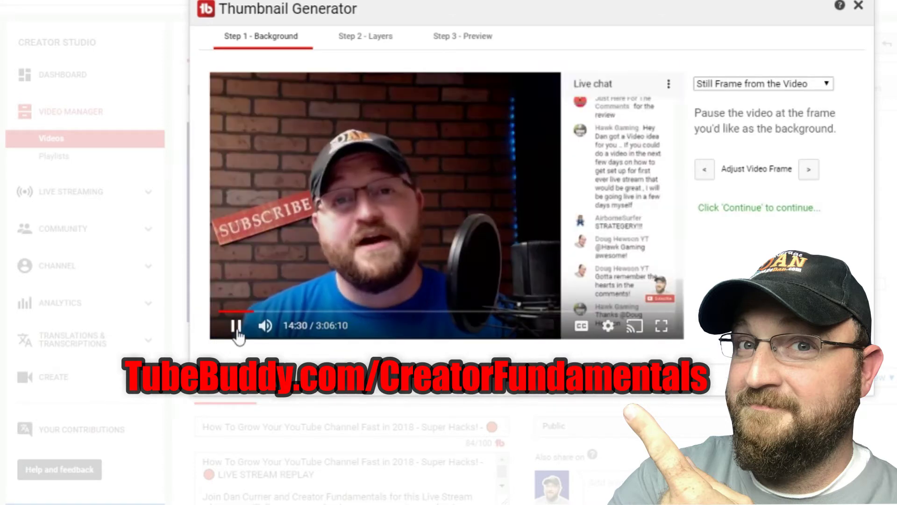
click(237, 326)
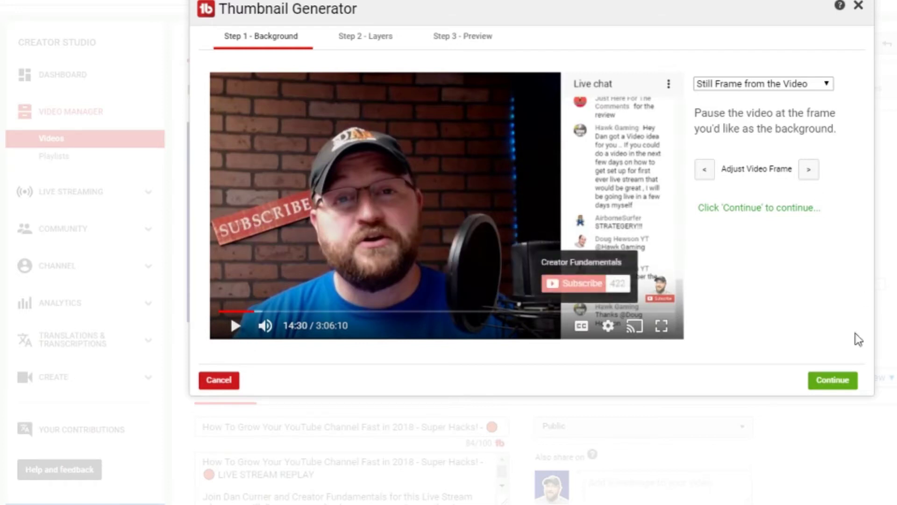
click(221, 386)
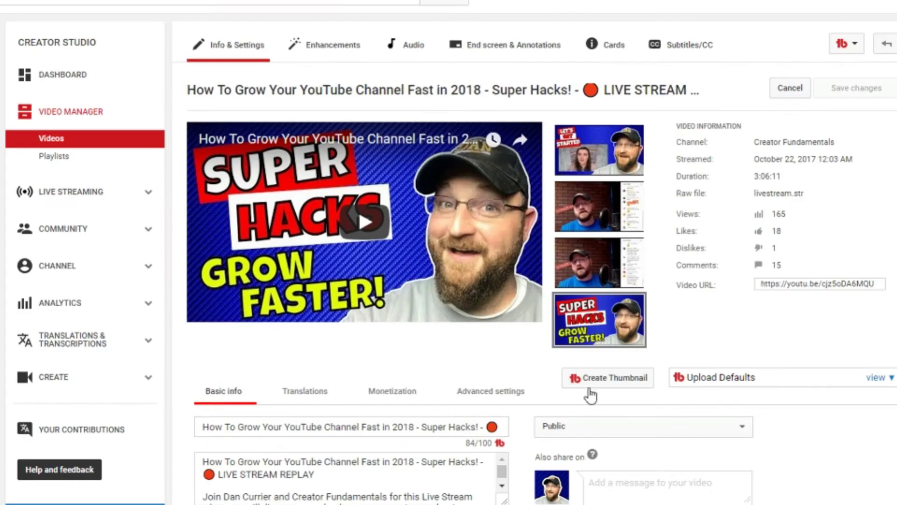
click(589, 392)
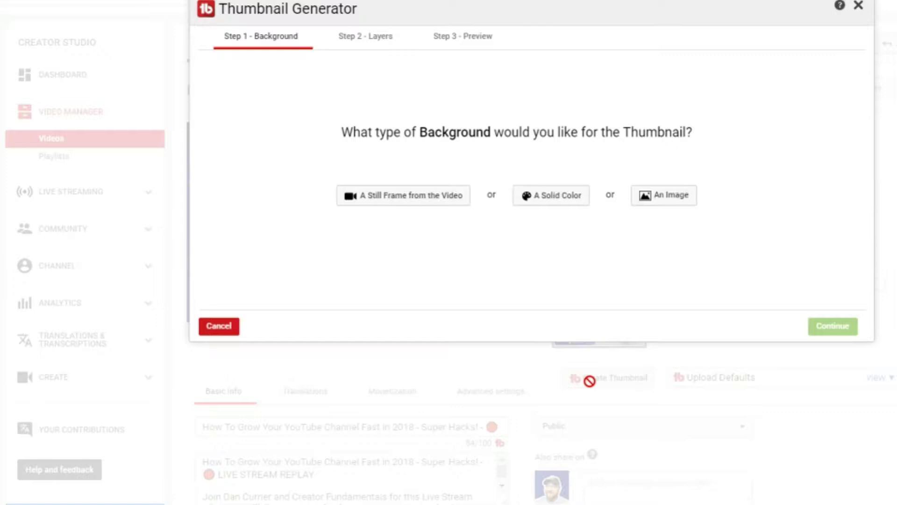
click(568, 203)
click(724, 114)
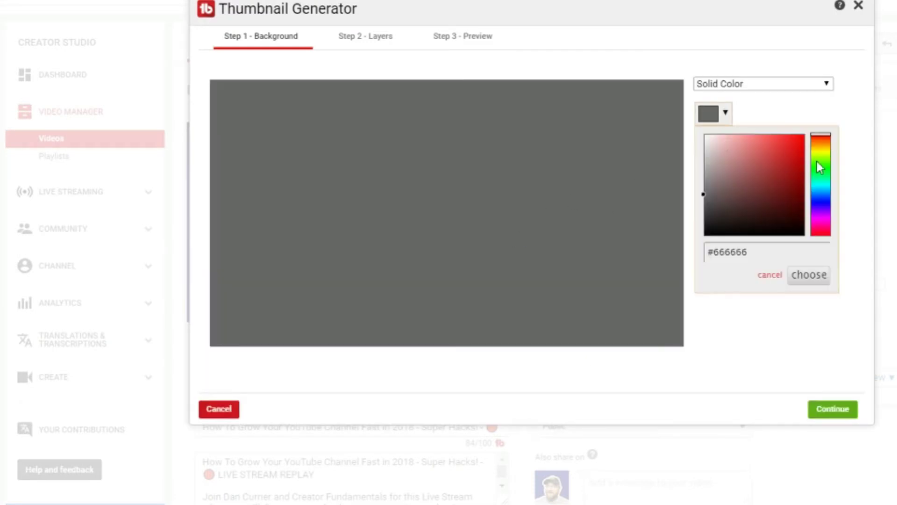
click(752, 213)
click(767, 205)
click(821, 195)
drag(763, 179, 807, 178)
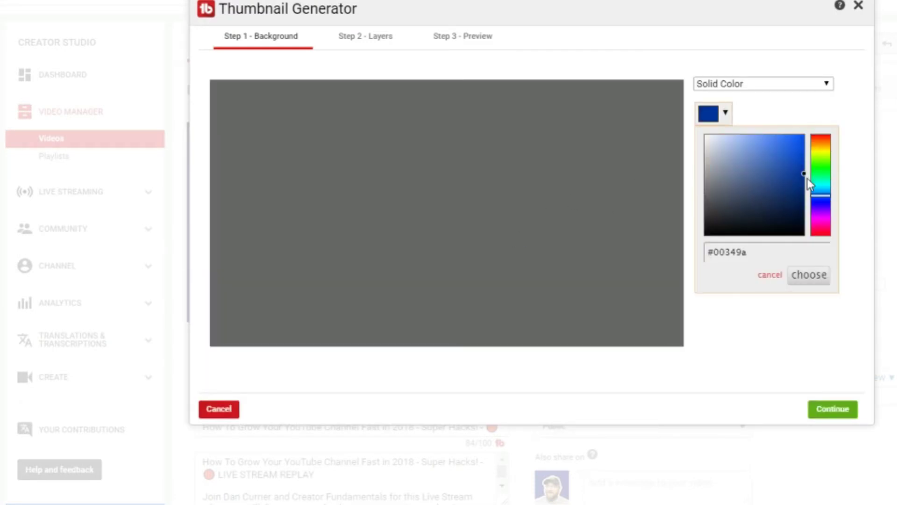
click(809, 276)
click(206, 413)
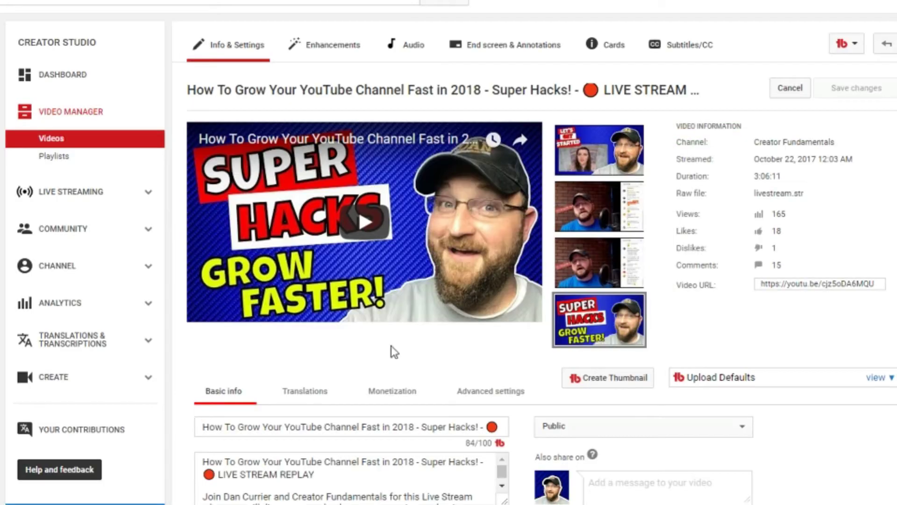
click(587, 383)
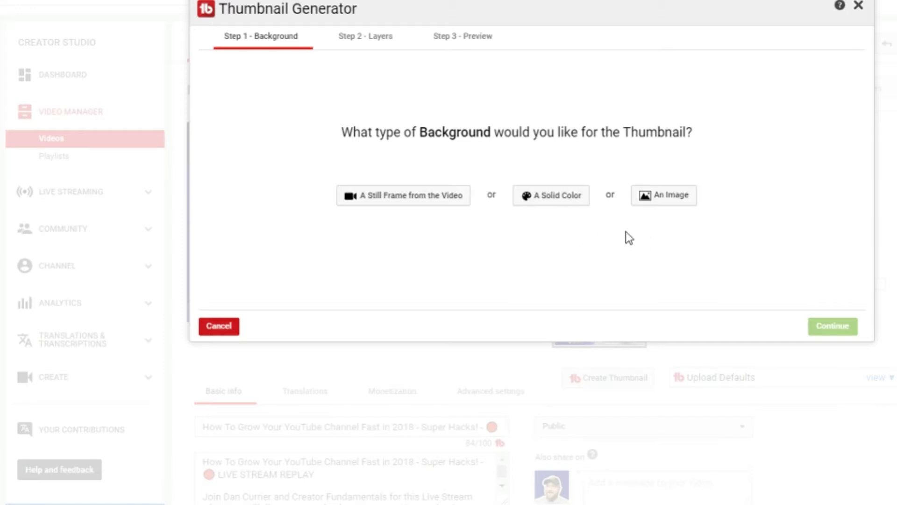
- Use the blue carbon-fiber image as the background and continue to Step 2 – Layers
click(658, 200)
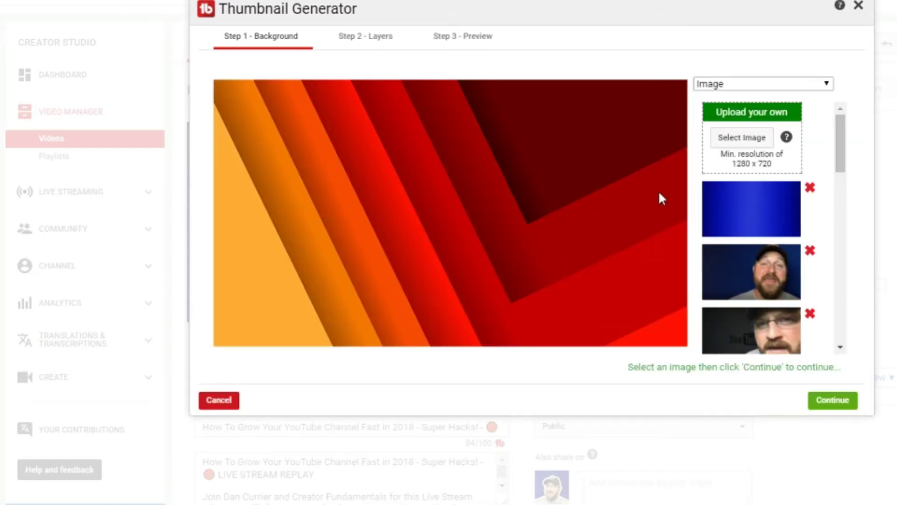
click(740, 214)
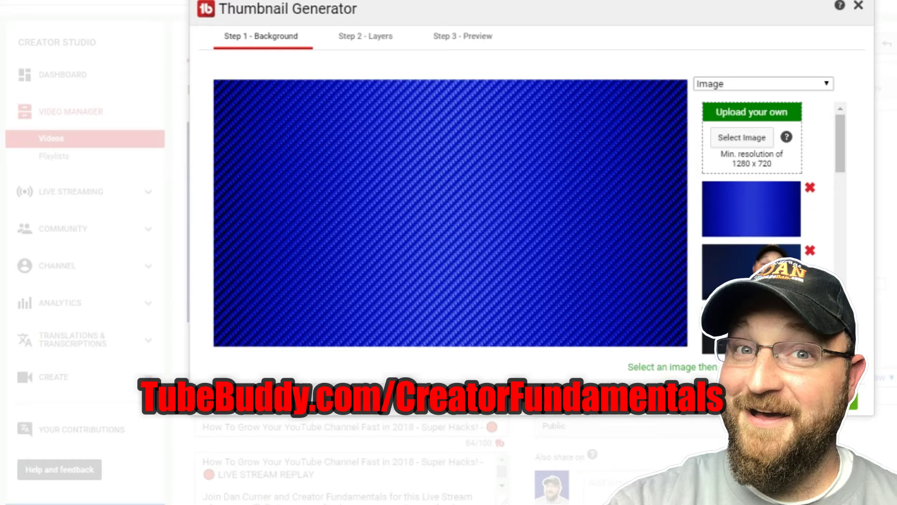
click(836, 400)
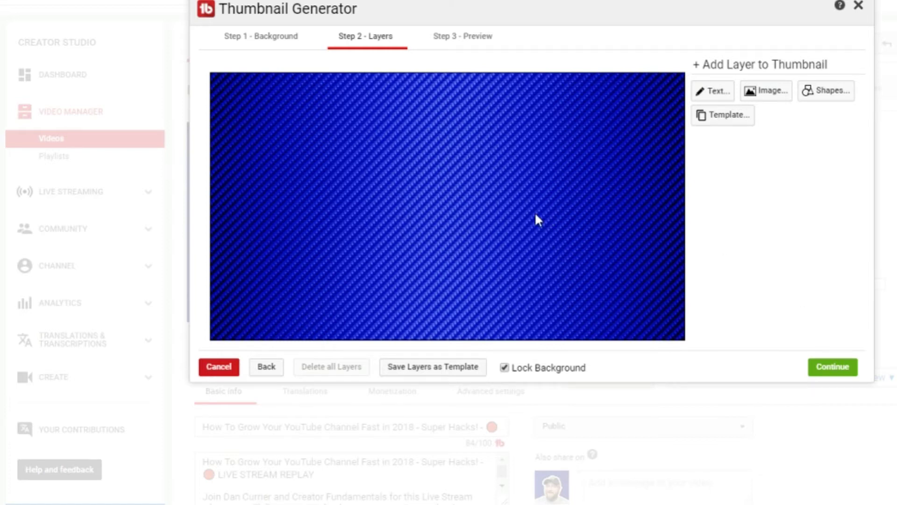
- Add the smiling bearded man cut-out as an image layer
click(775, 90)
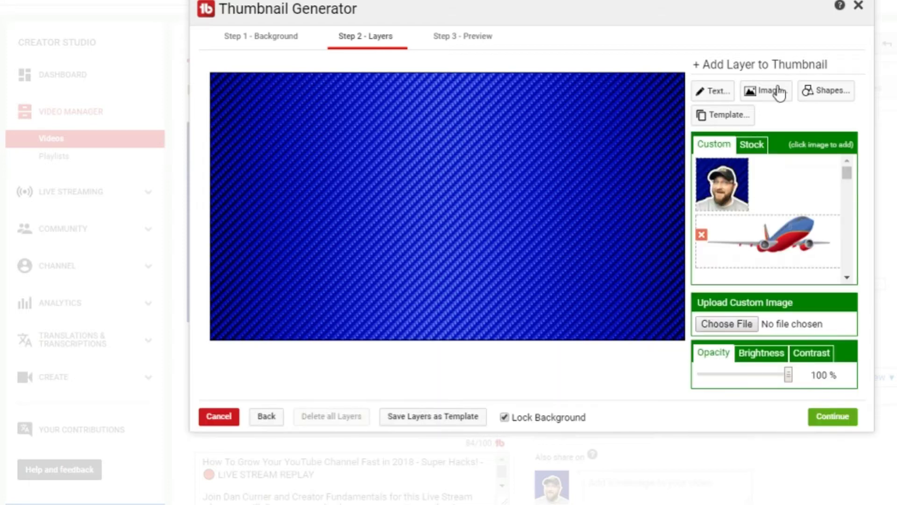
drag(848, 176, 847, 228)
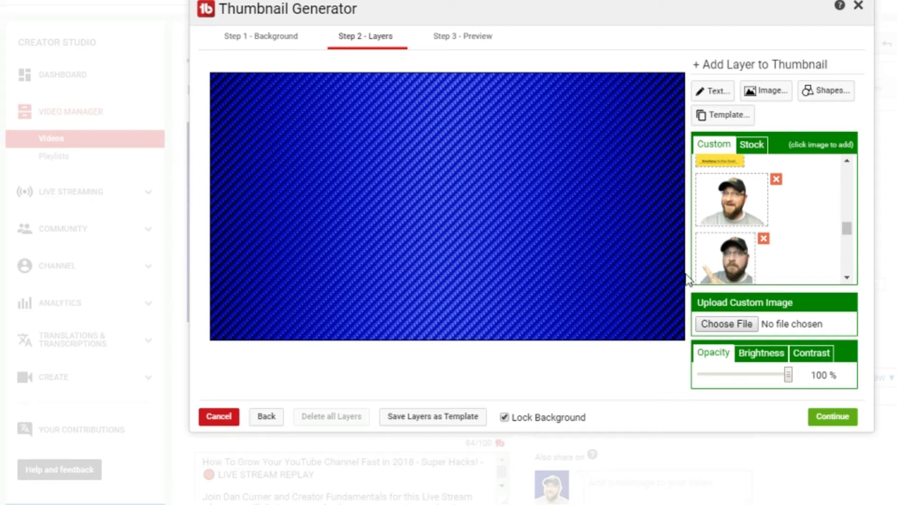
click(724, 205)
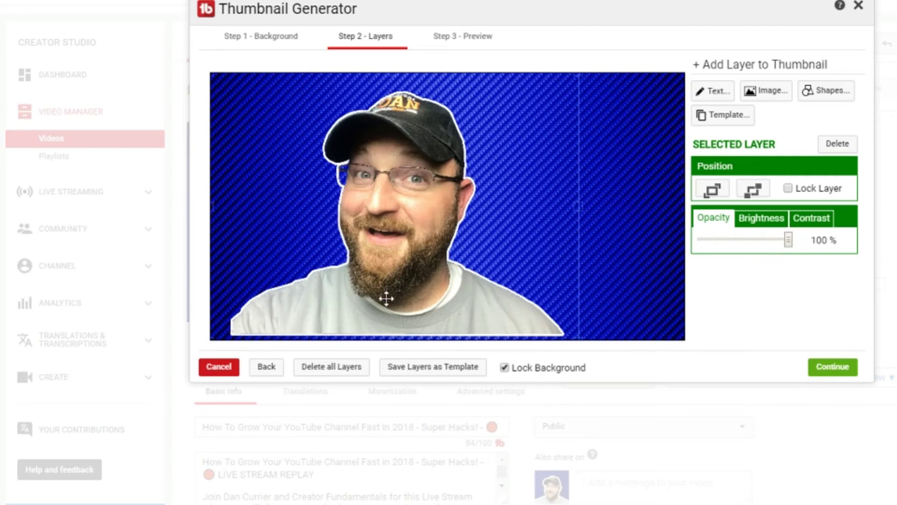
- Move and enlarge the cut-out until it fills the right side of the background
drag(386, 252, 391, 217)
drag(314, 254, 401, 400)
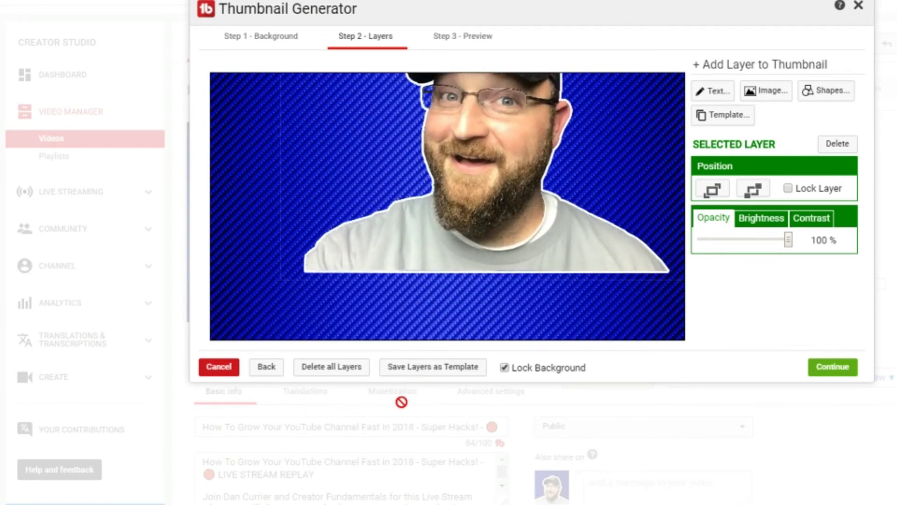
drag(517, 216, 603, 237)
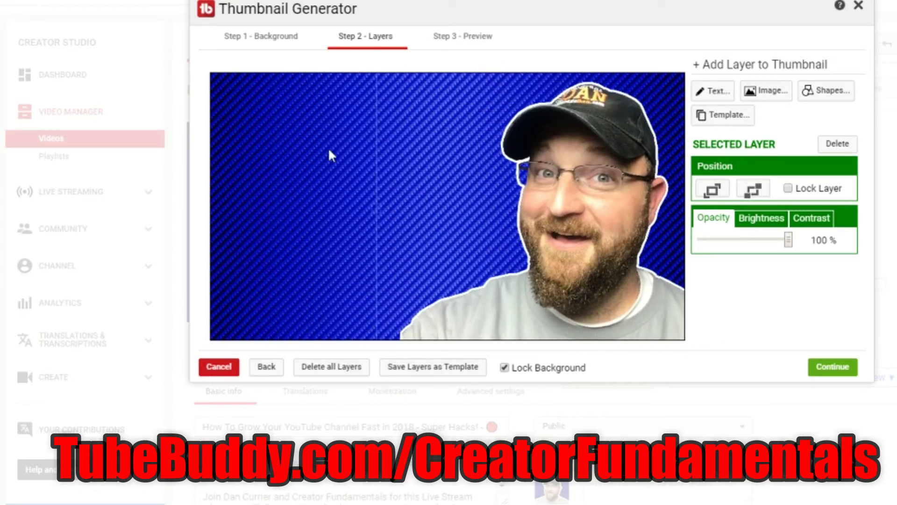
drag(540, 262, 512, 220)
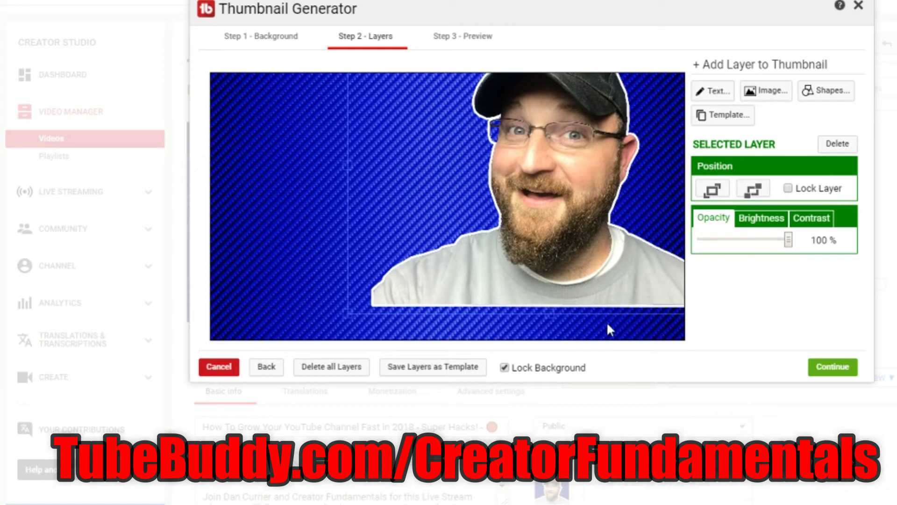
drag(591, 245, 552, 273)
drag(486, 257, 531, 170)
drag(374, 260, 309, 318)
drag(496, 216, 544, 298)
drag(610, 244, 612, 244)
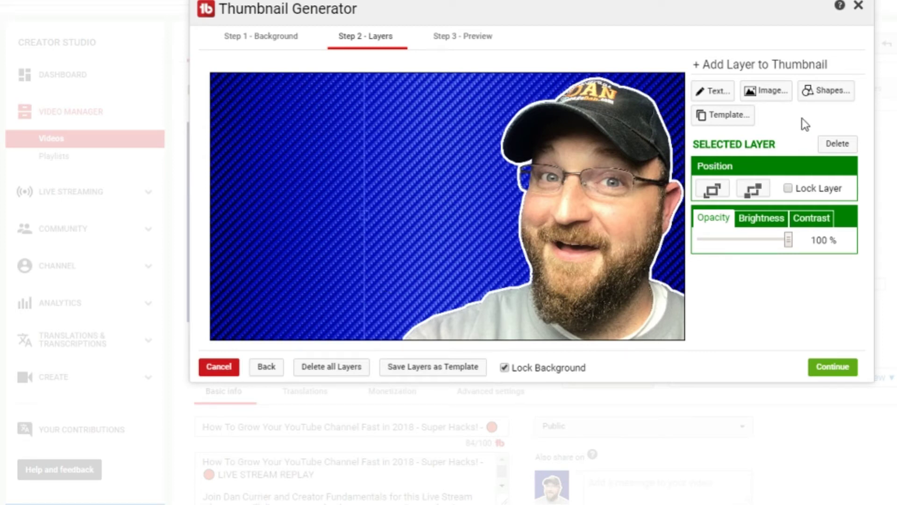
- Add a yellow (#daff00) Luckiest Guy text layer reading 'AWESOME'
click(714, 92)
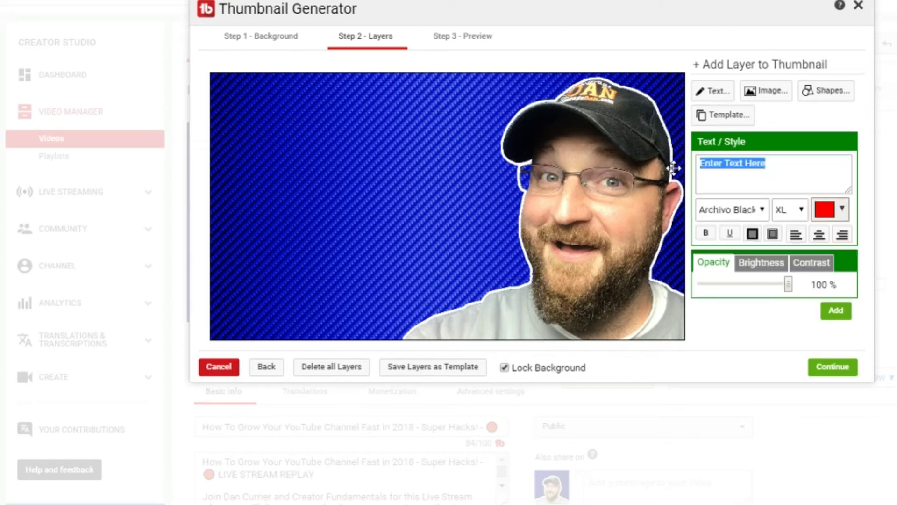
click(766, 214)
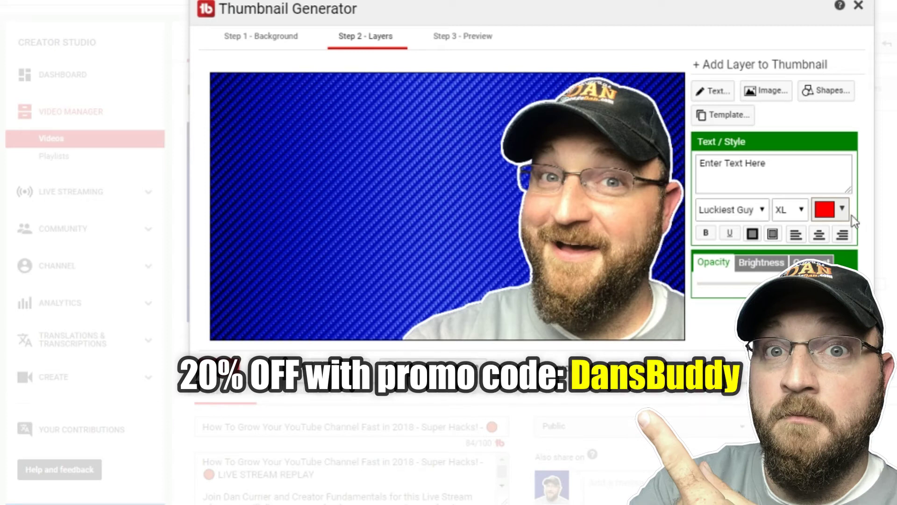
click(843, 208)
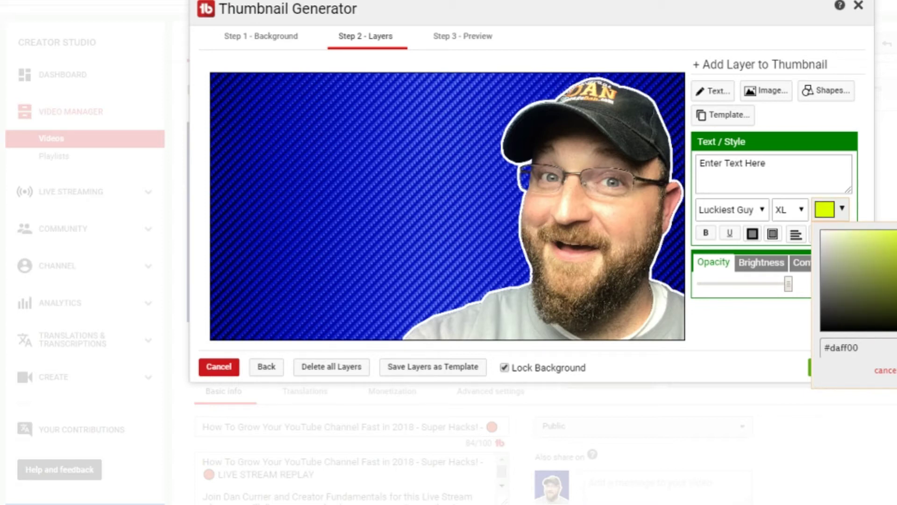
click(895, 370)
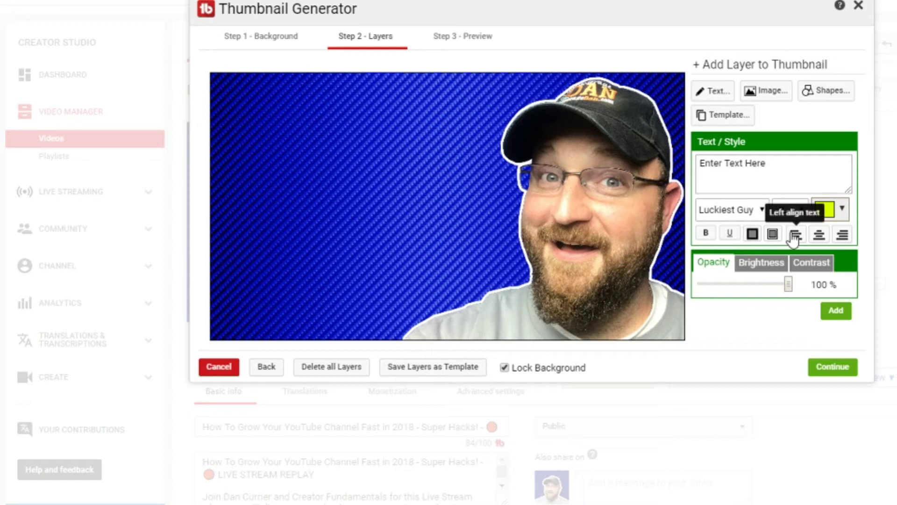
click(774, 179)
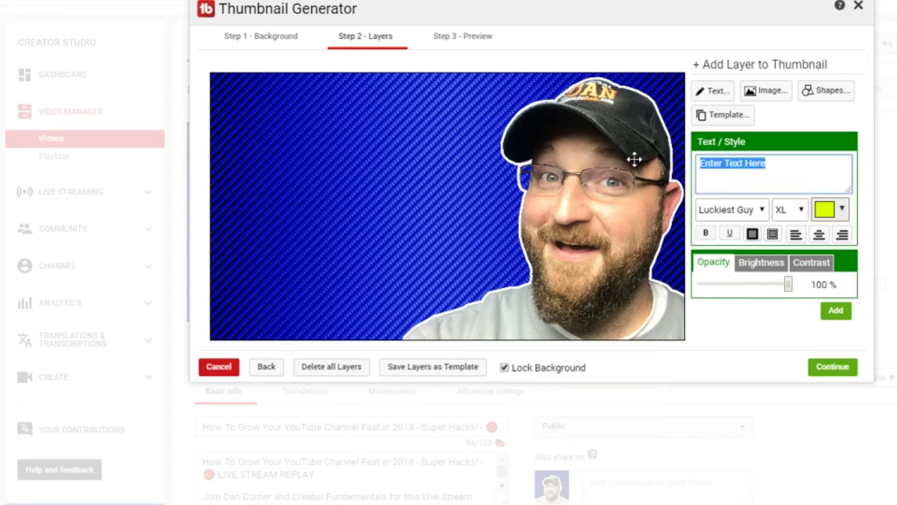
text(AWESOME)
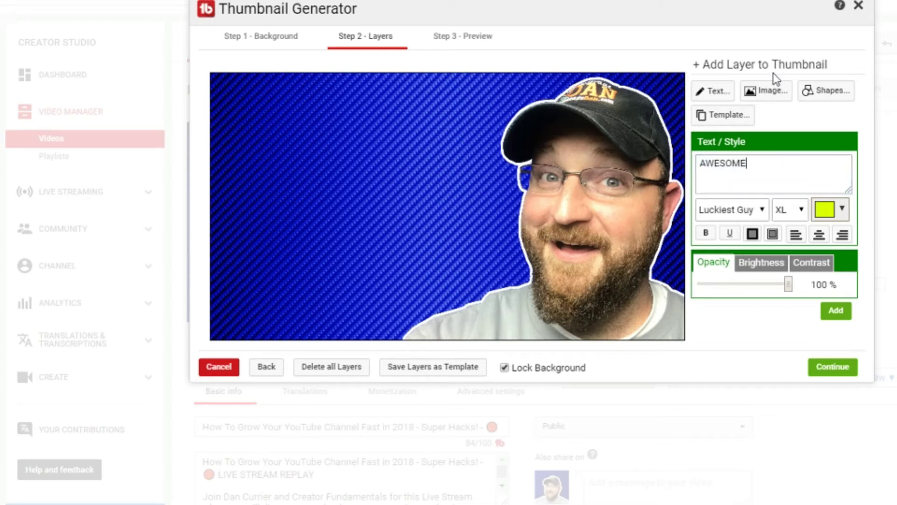
click(836, 311)
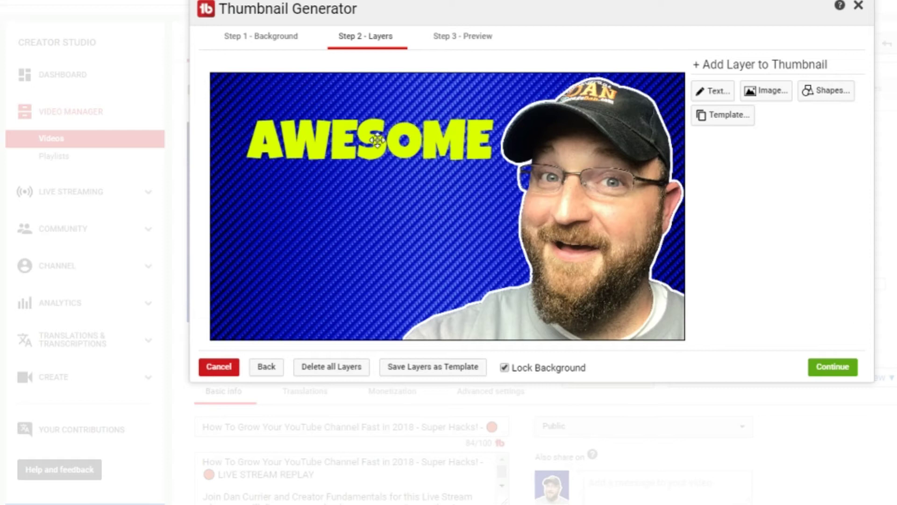
- Raise AWESOME slightly, settle on a black outline, and make it bold
click(357, 133)
mouse_move(357, 133)
mouse_down()
mouse_move(349, 148)
mouse_move(357, 124)
mouse_up()
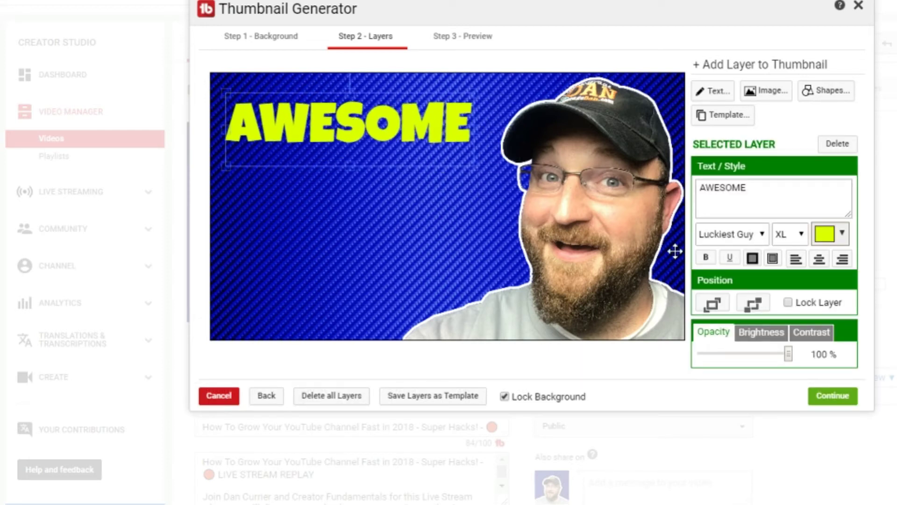
click(753, 260)
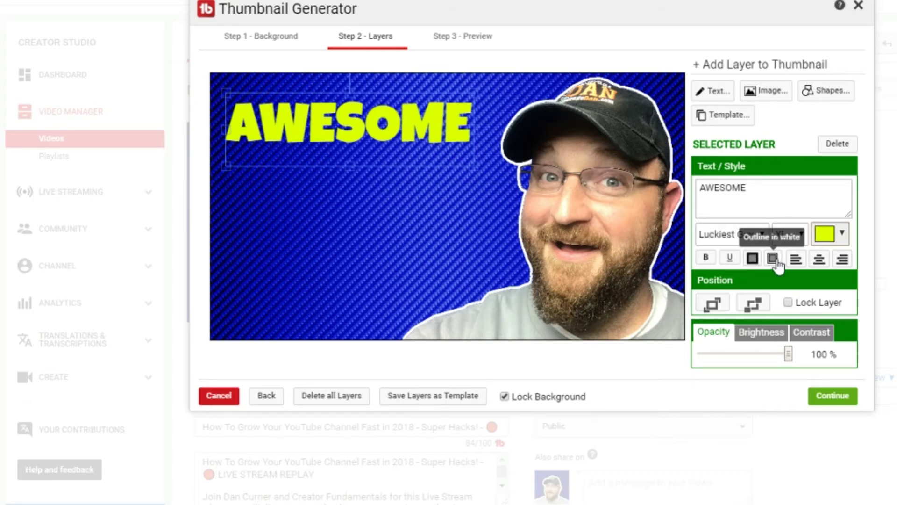
click(772, 260)
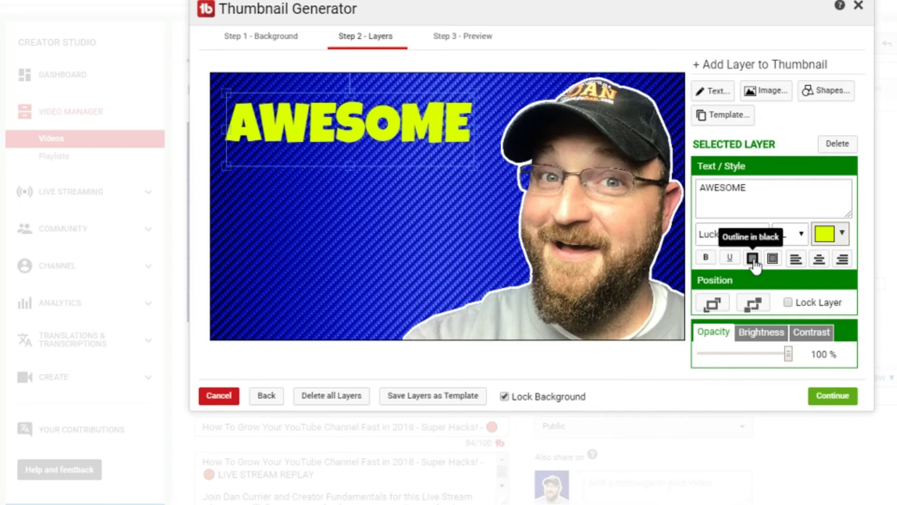
click(753, 258)
click(754, 260)
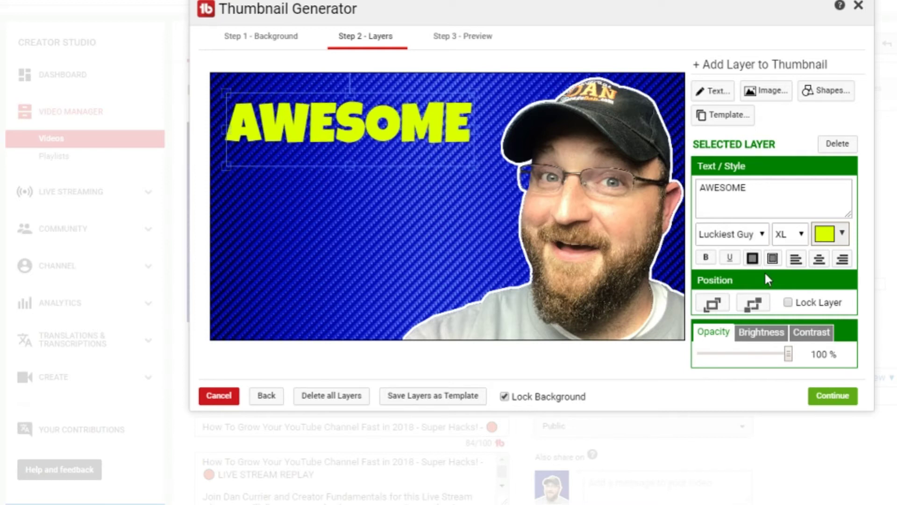
click(753, 258)
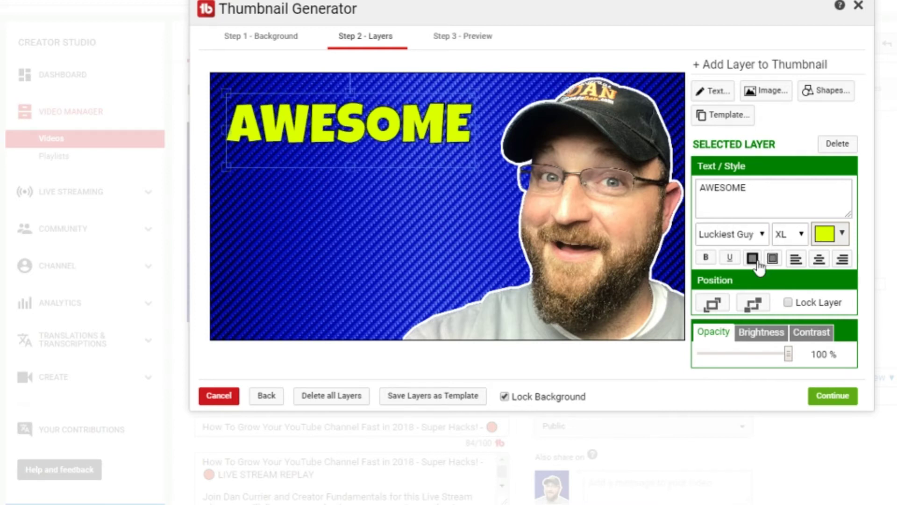
click(706, 259)
- Rotate AWESOME to a steeper upward tilt, enlarge it, and set it upper left
drag(349, 85, 330, 107)
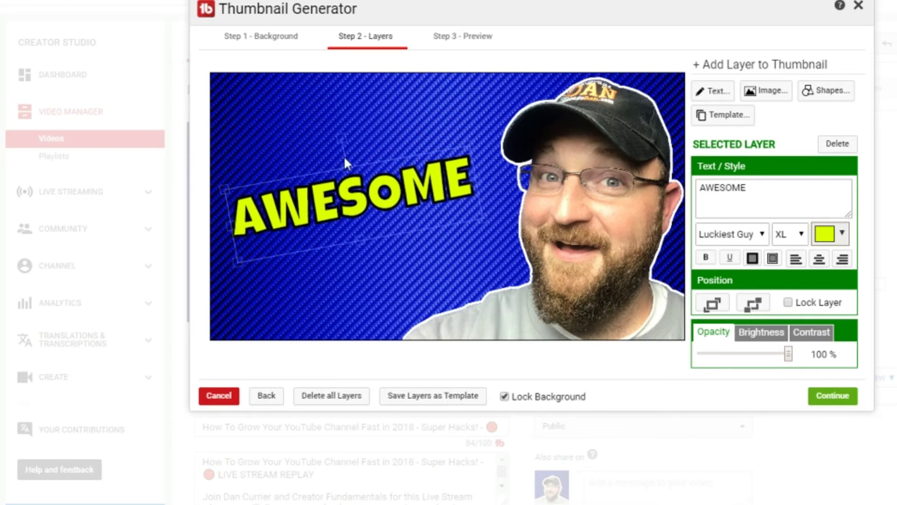
mouse_move(343, 138)
mouse_down()
mouse_move(379, 141)
mouse_move(304, 136)
mouse_move(447, 147)
mouse_move(300, 166)
mouse_move(254, 198)
mouse_move(398, 173)
mouse_move(364, 170)
mouse_move(352, 148)
mouse_up()
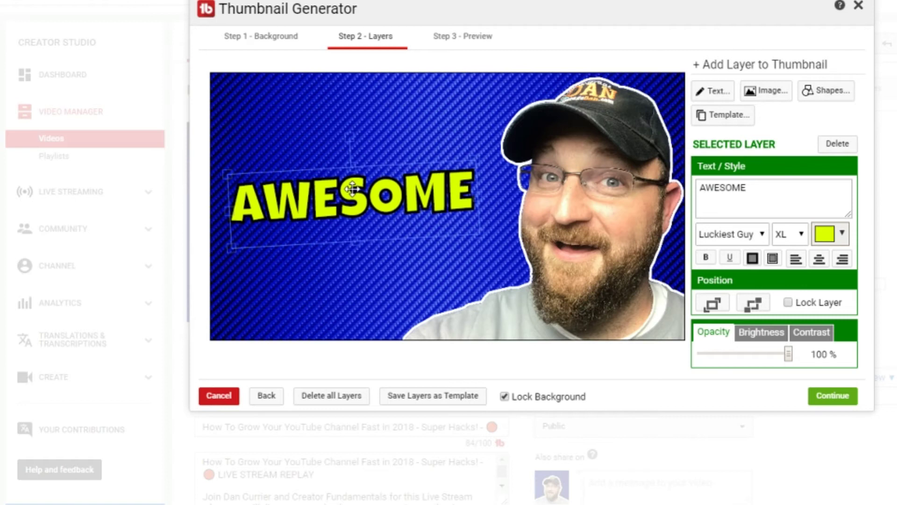
drag(351, 184, 357, 156)
drag(360, 108, 341, 108)
drag(347, 175, 337, 148)
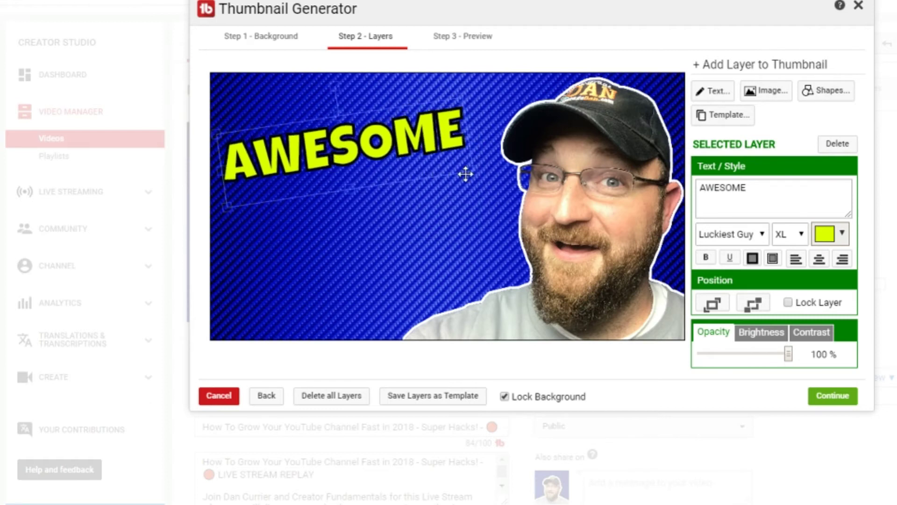
drag(472, 170, 487, 192)
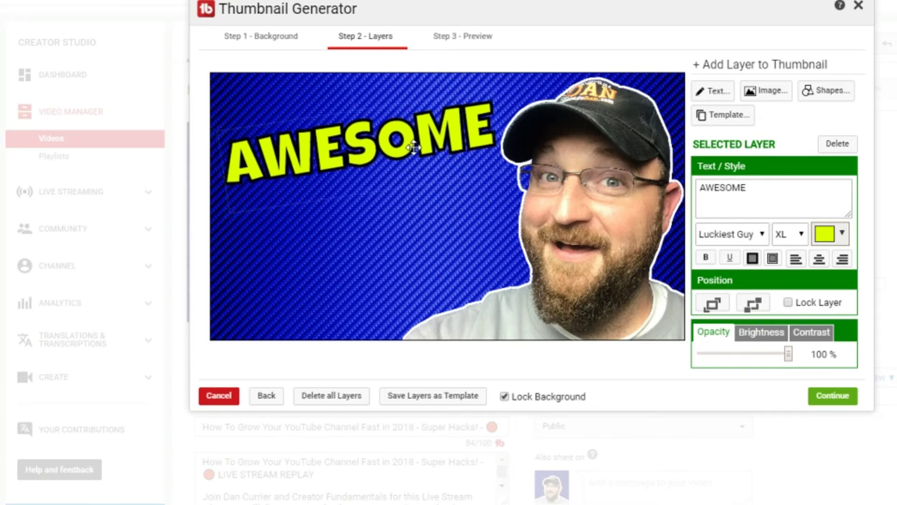
drag(411, 140, 422, 143)
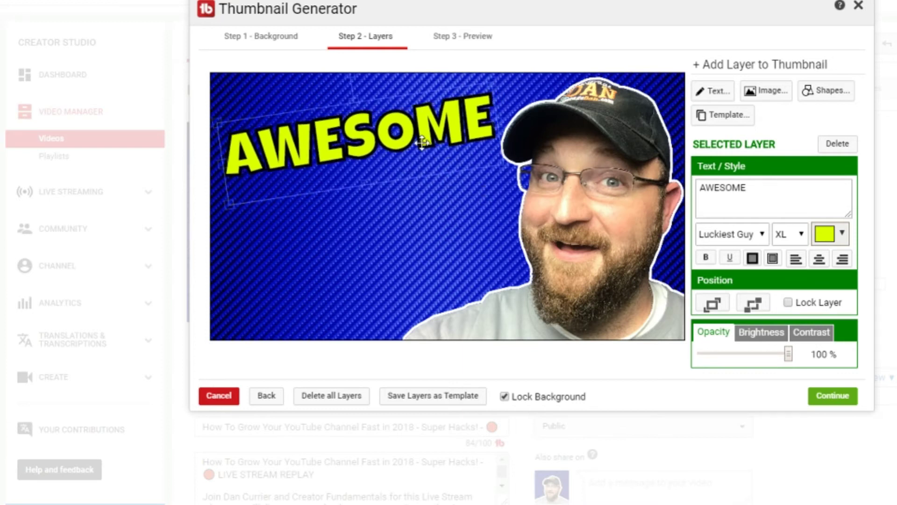
- Add a filled red square, stretch it wide, tilt it upward, and place it under AWESOME
click(818, 93)
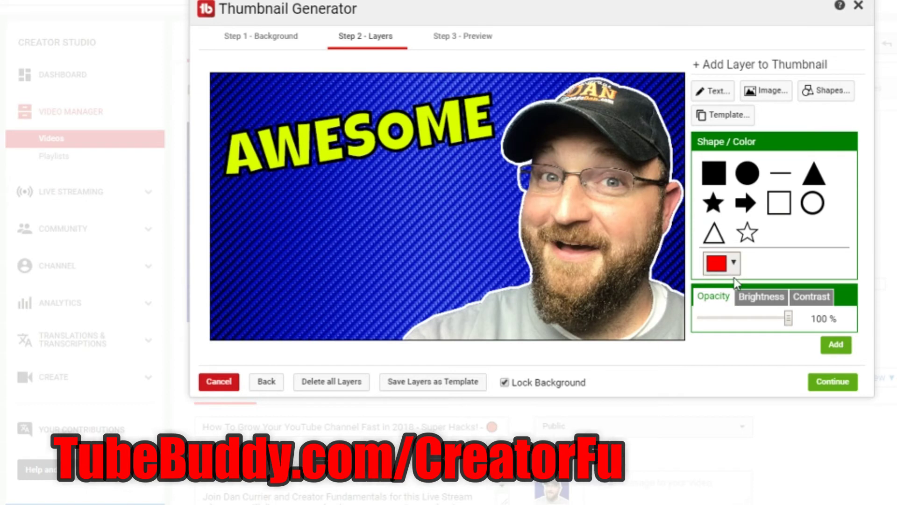
click(713, 176)
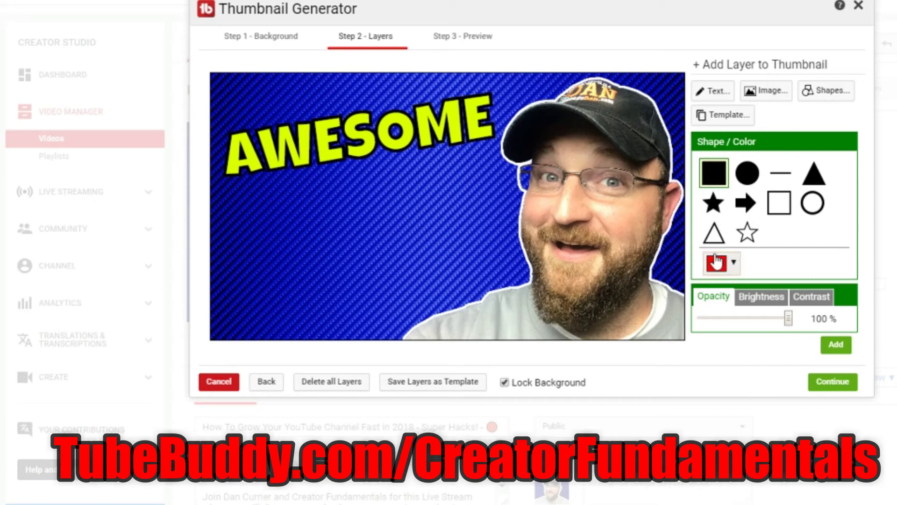
click(835, 345)
drag(370, 191, 513, 248)
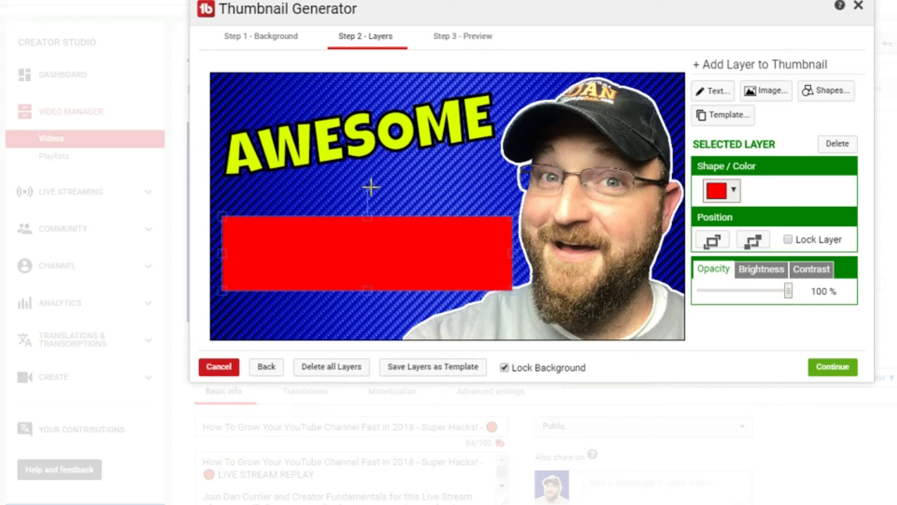
drag(368, 186, 354, 190)
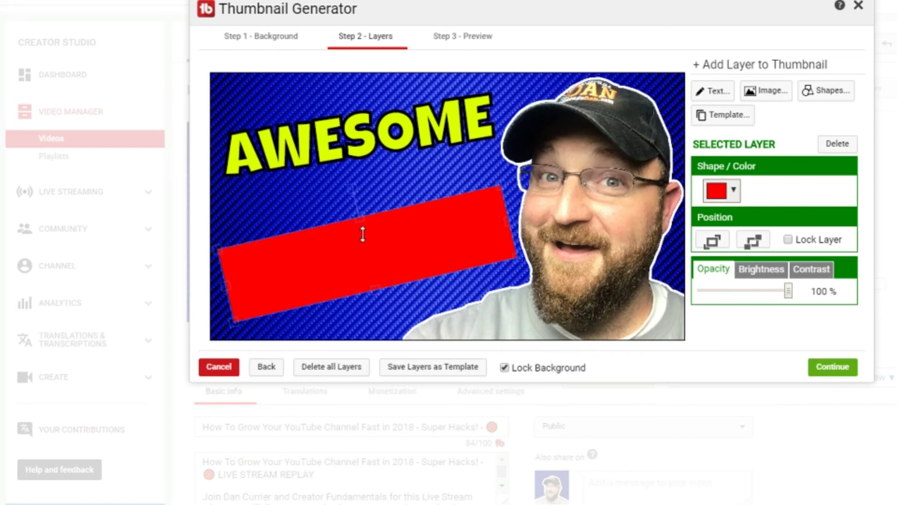
drag(363, 234, 364, 216)
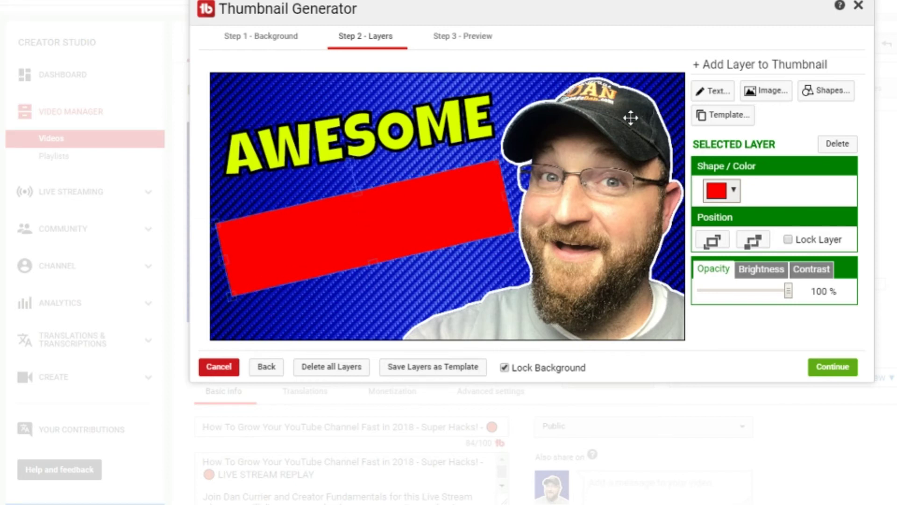
- Add a white (#ffffff) text layer reading 'THUMBNAILS'
click(708, 91)
text(THUMBNAILS)
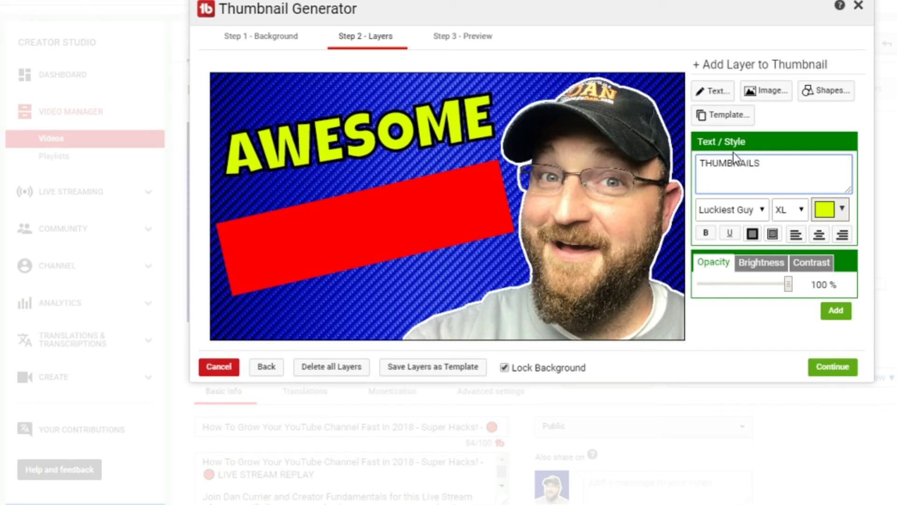
click(733, 152)
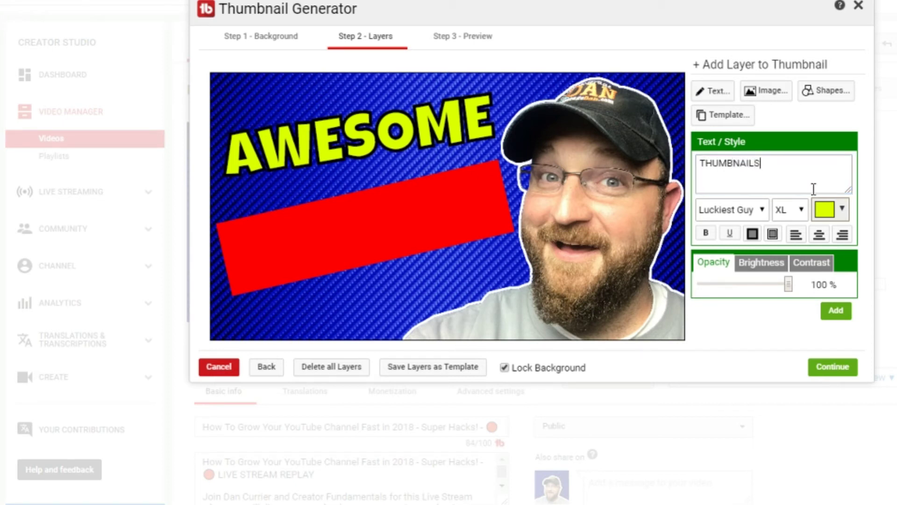
click(844, 209)
drag(873, 283, 654, 234)
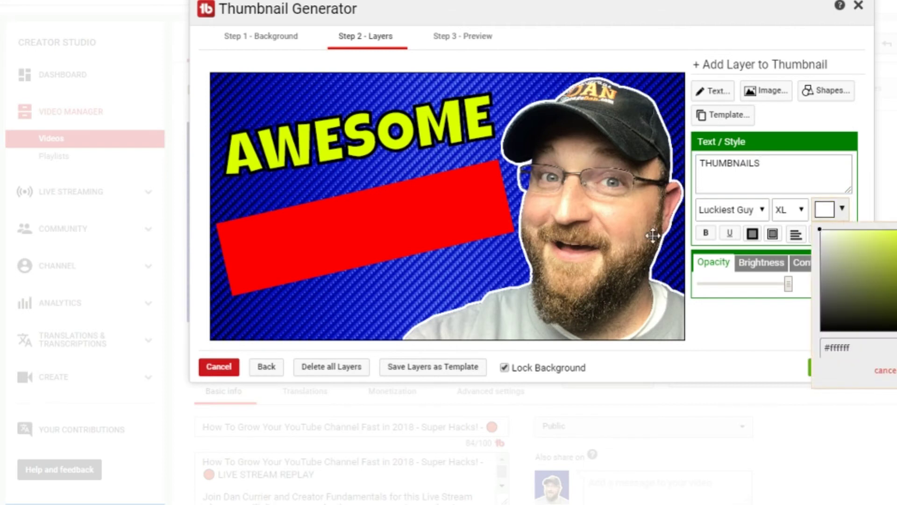
click(754, 241)
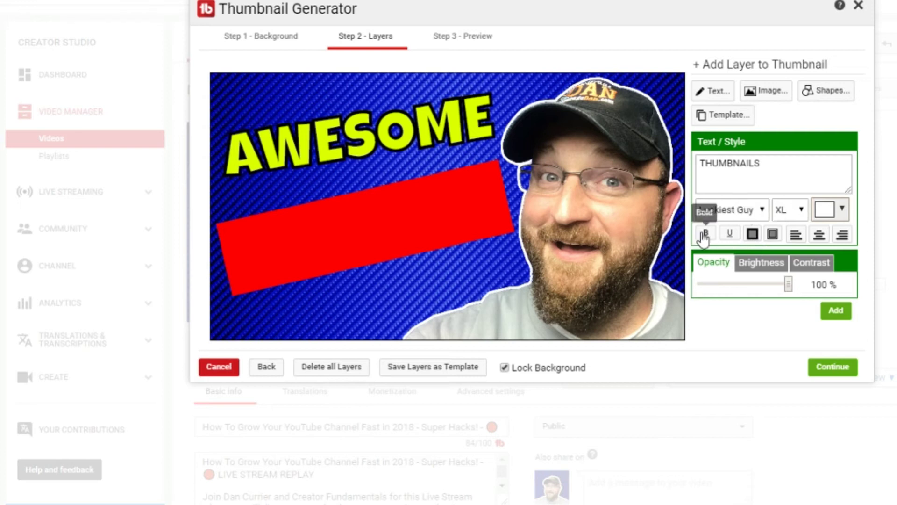
click(835, 312)
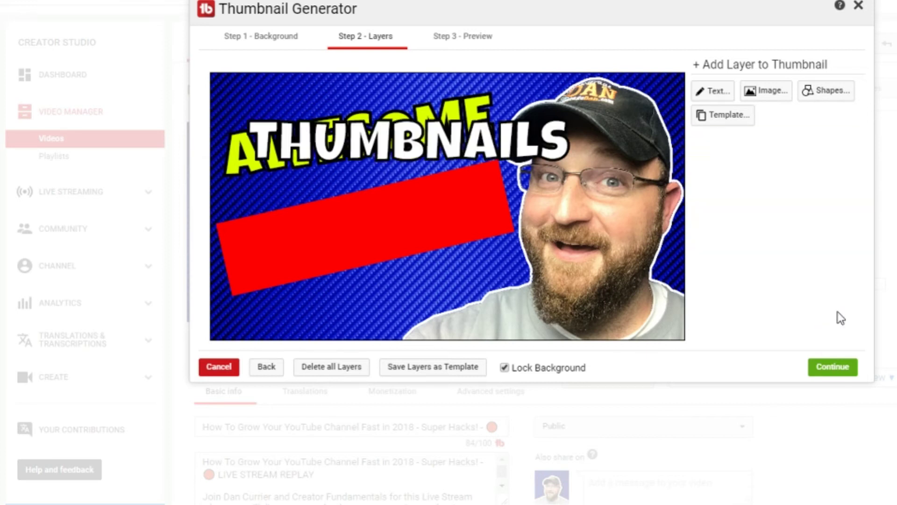
- Tilt, resize and position THUMBNAILS across the red bar, then make the bar thinner
drag(387, 164, 379, 237)
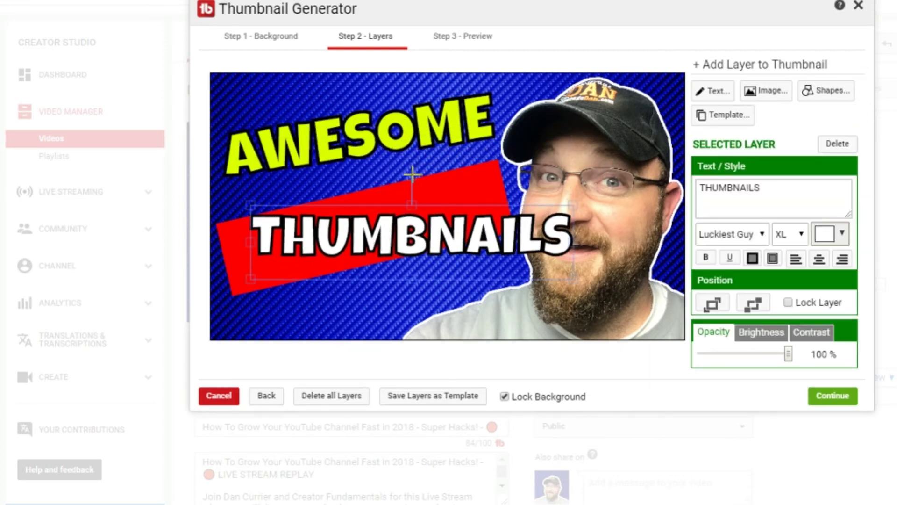
drag(410, 176, 399, 178)
drag(454, 232, 346, 251)
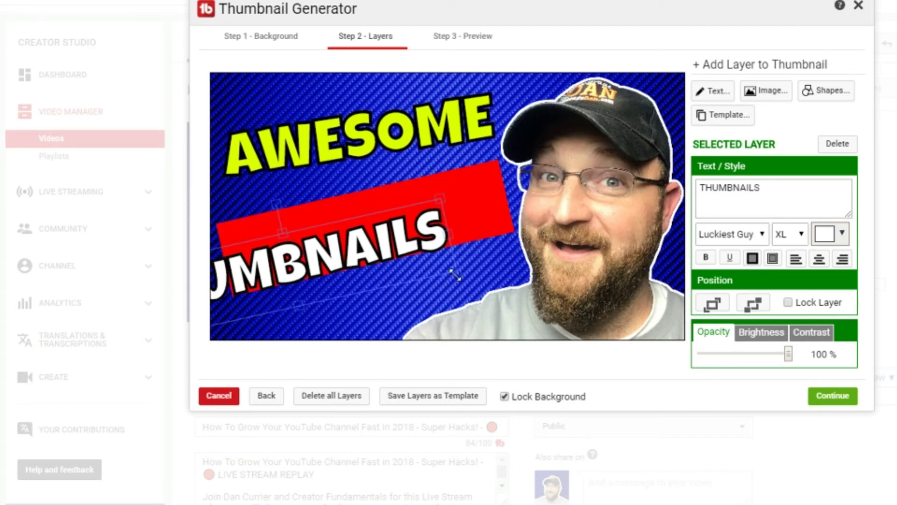
drag(456, 276, 416, 267)
drag(345, 254, 420, 203)
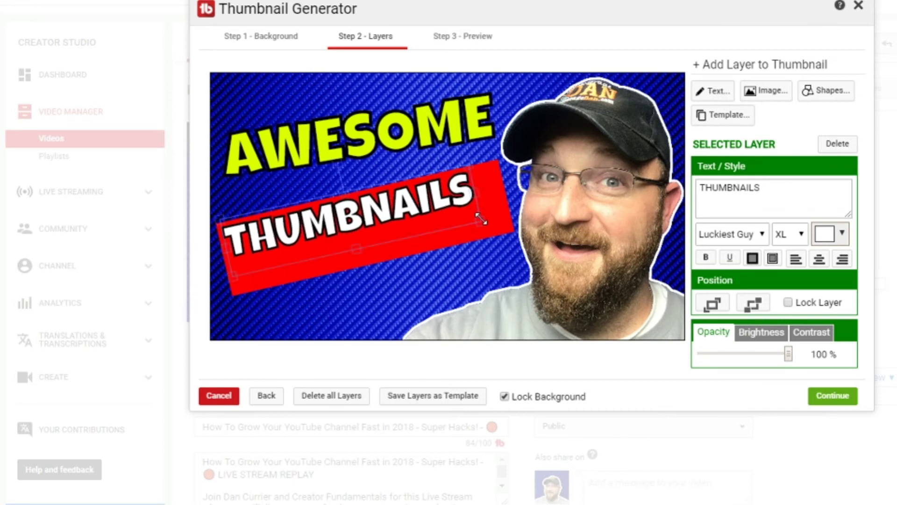
drag(481, 220, 499, 232)
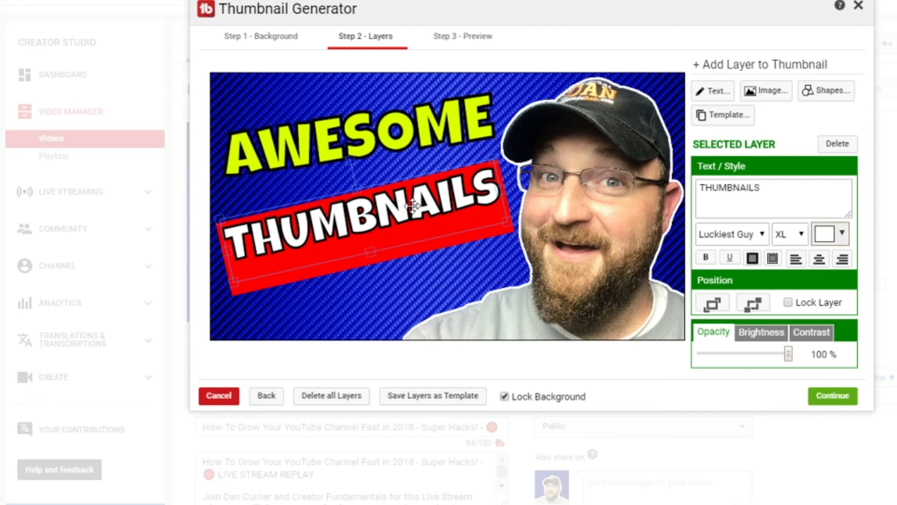
drag(410, 200, 413, 227)
click(405, 259)
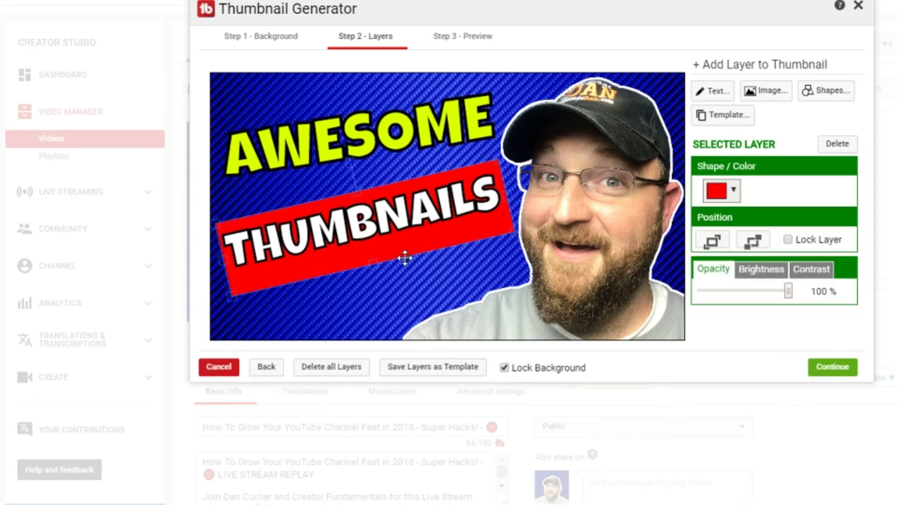
drag(371, 266, 370, 251)
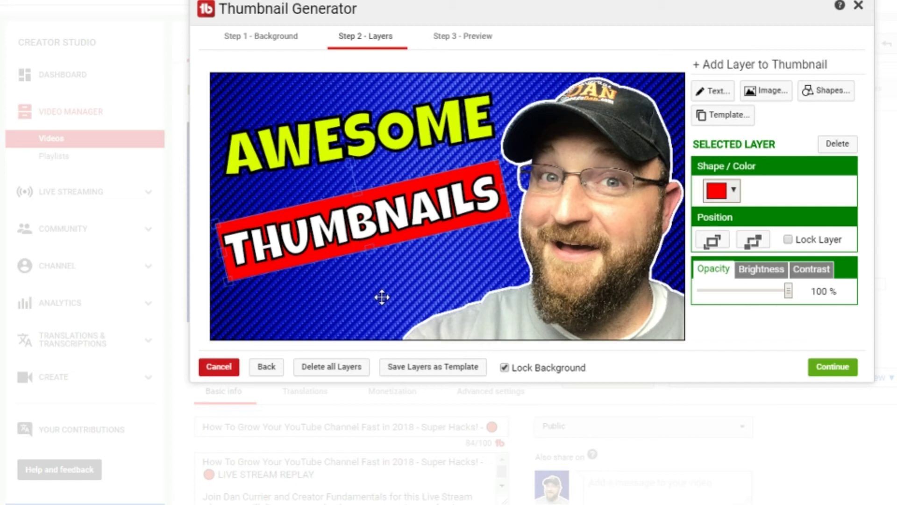
- Preview the thumbnail, save and publish it, then go back to the Videos list
click(813, 366)
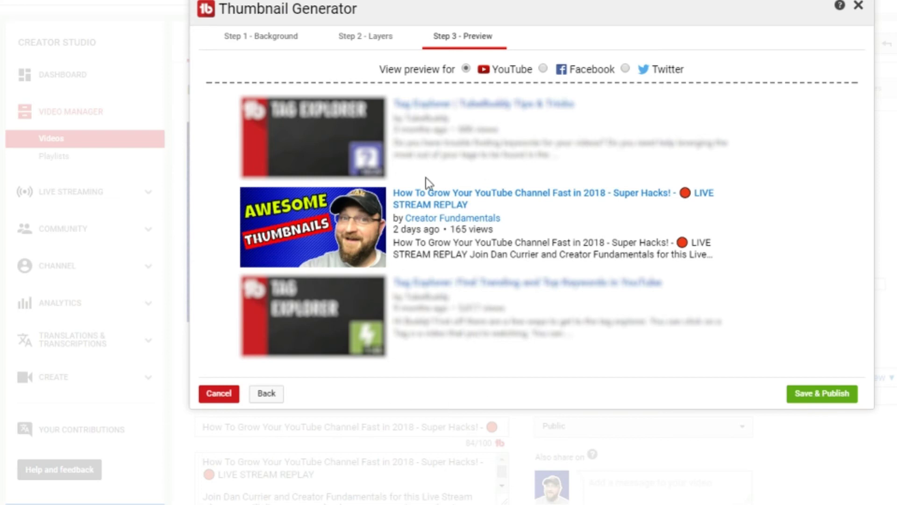
click(218, 394)
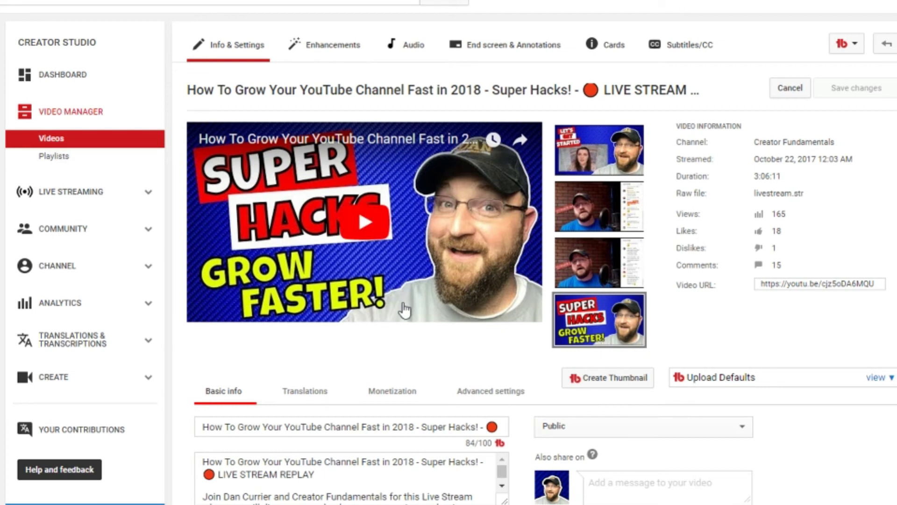
key(alt+Left)
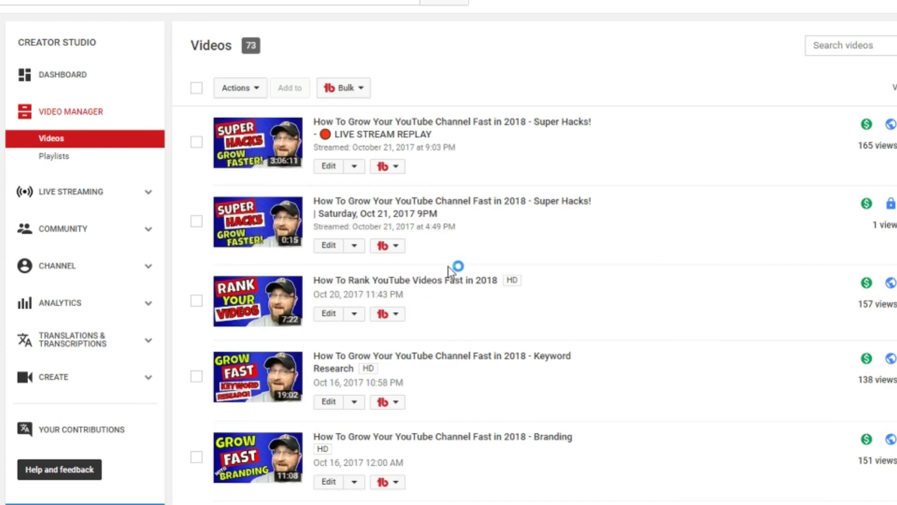